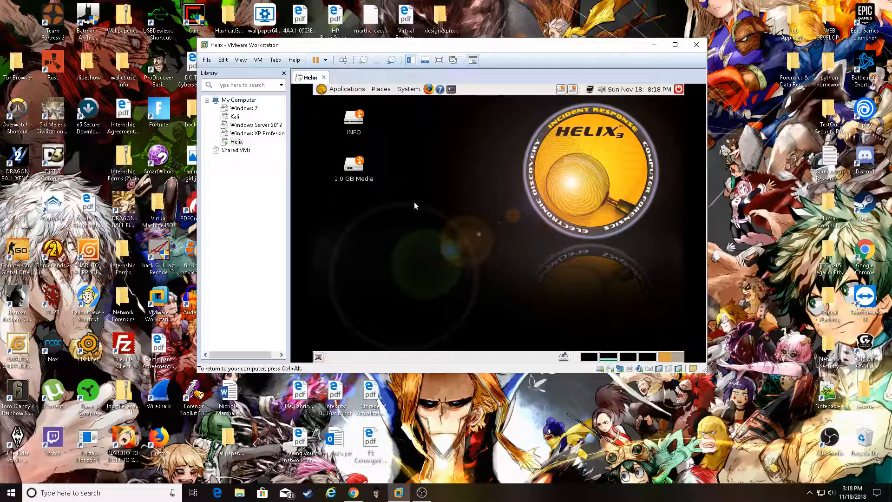
Browse the Accessories, Forensics & IR, Sound & Video and System Tools menus, then dismiss the Applications menu
left_click(347, 91)
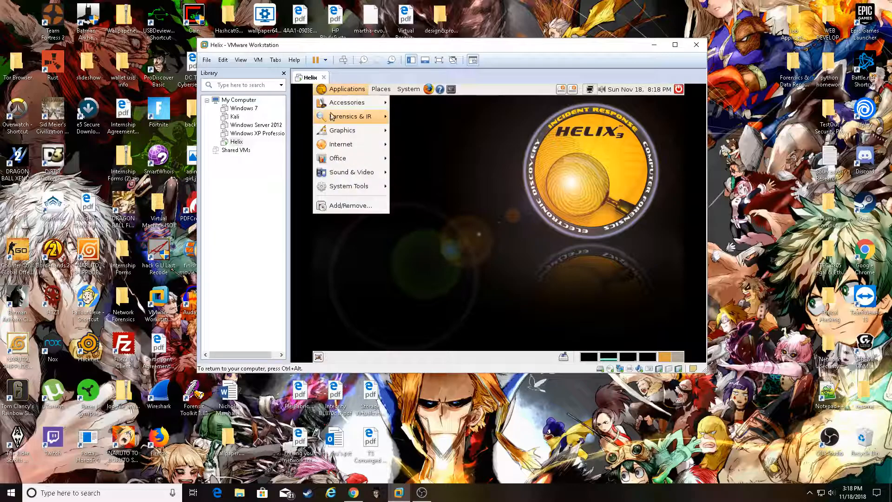
mouse_move(334, 102)
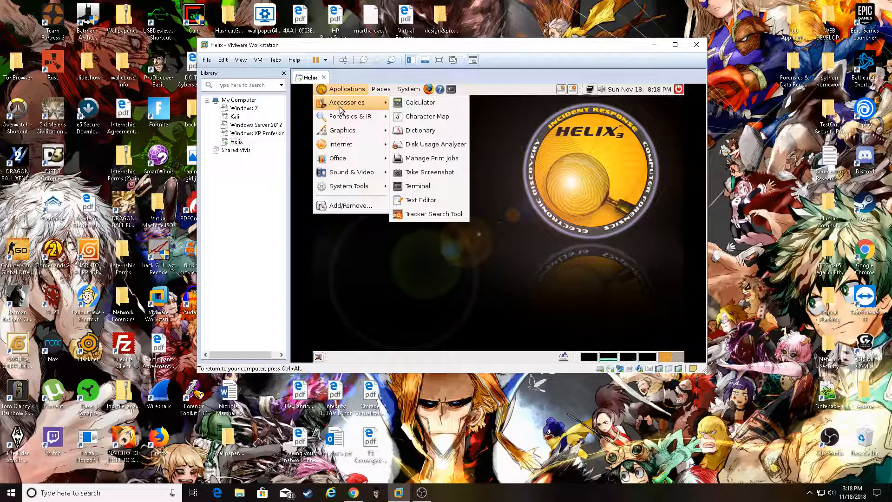
mouse_move(342, 118)
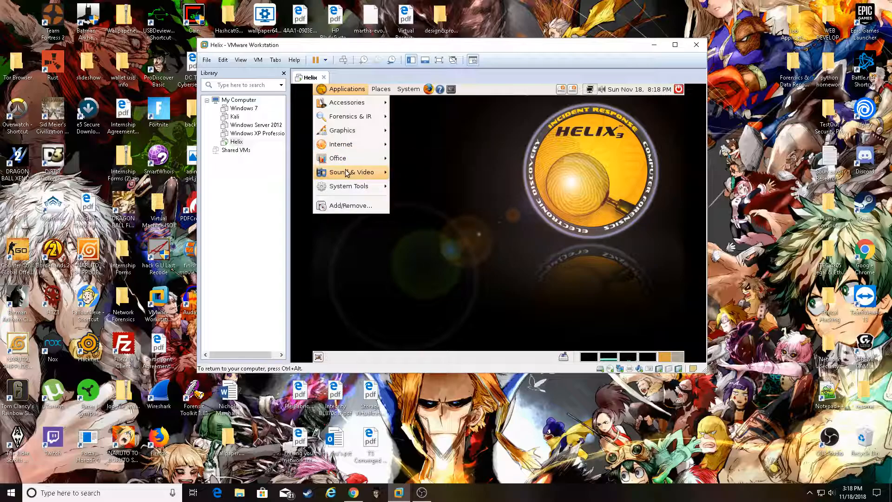
mouse_move(347, 173)
mouse_move(351, 191)
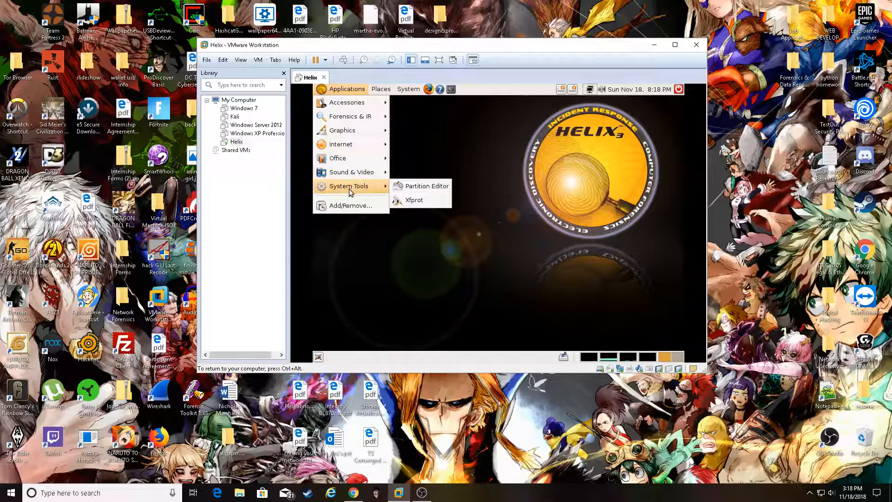
mouse_move(380, 93)
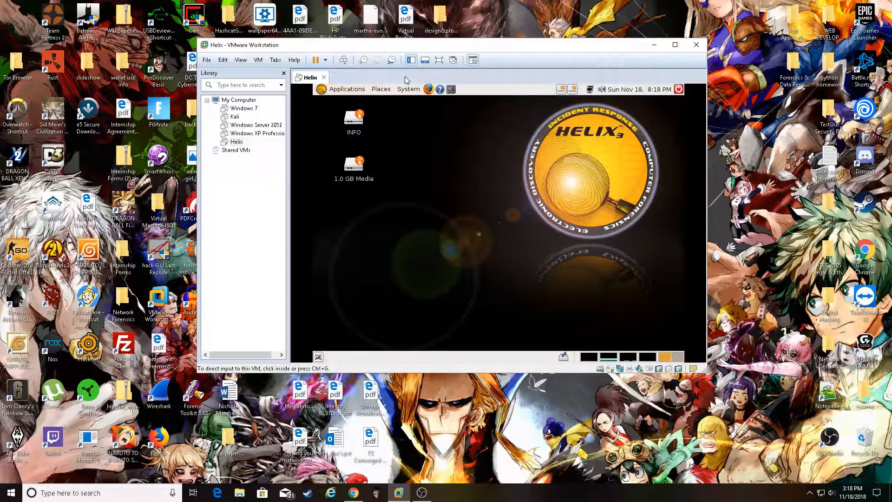
left_click(242, 61)
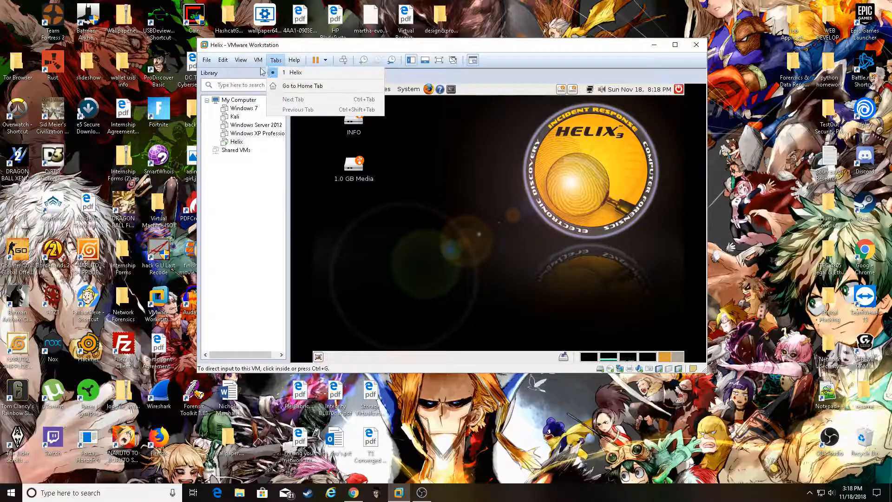
mouse_move(298, 84)
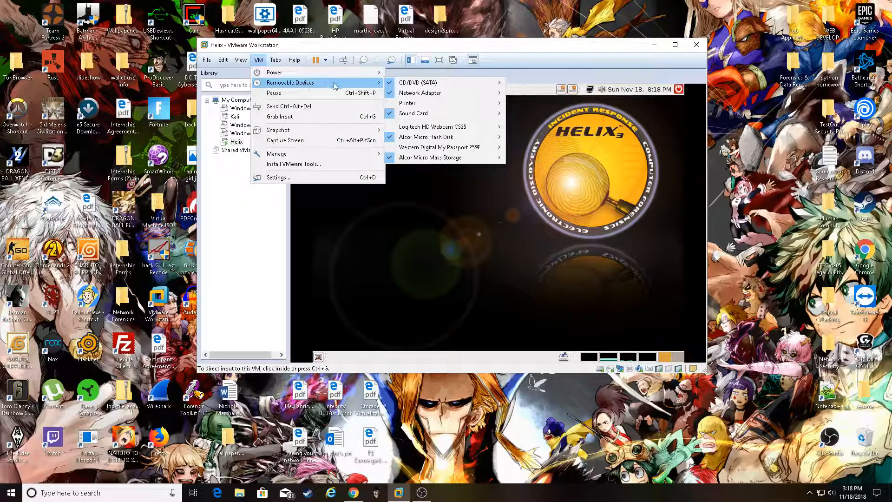
mouse_move(412, 139)
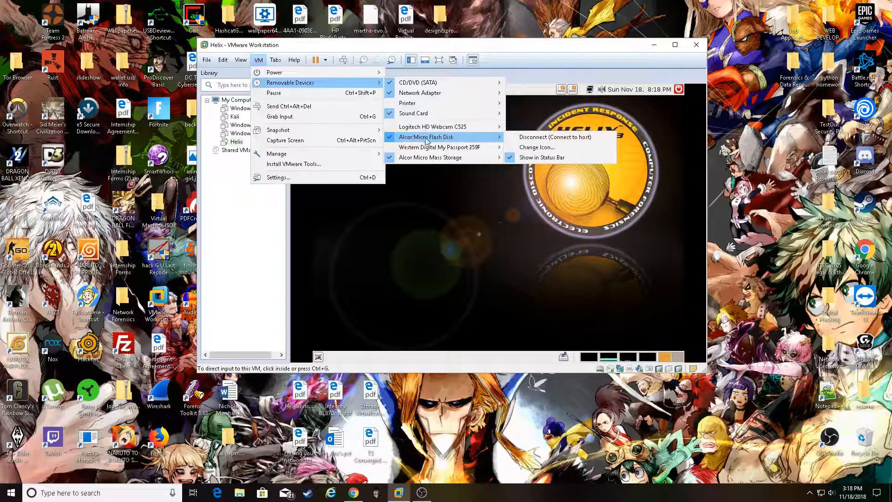
mouse_move(421, 158)
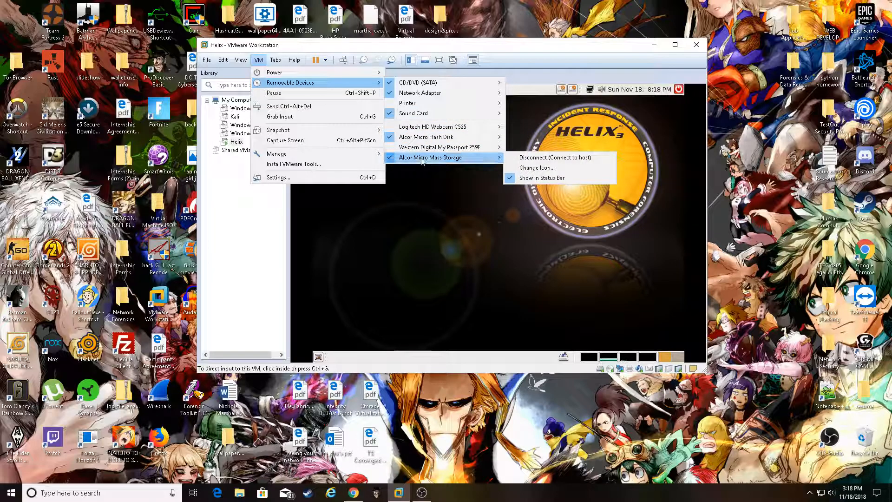
left_click(431, 180)
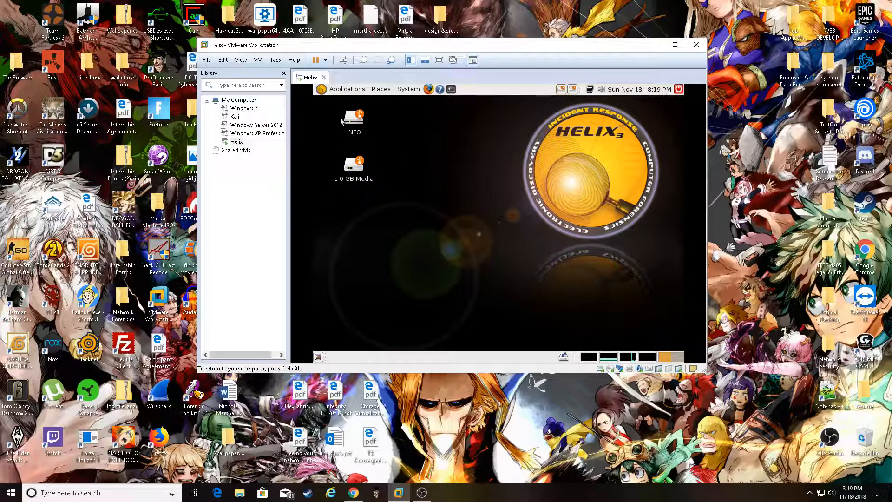
Launch Adepto from Applications > Forensics & IR and select its user name field
left_click(346, 89)
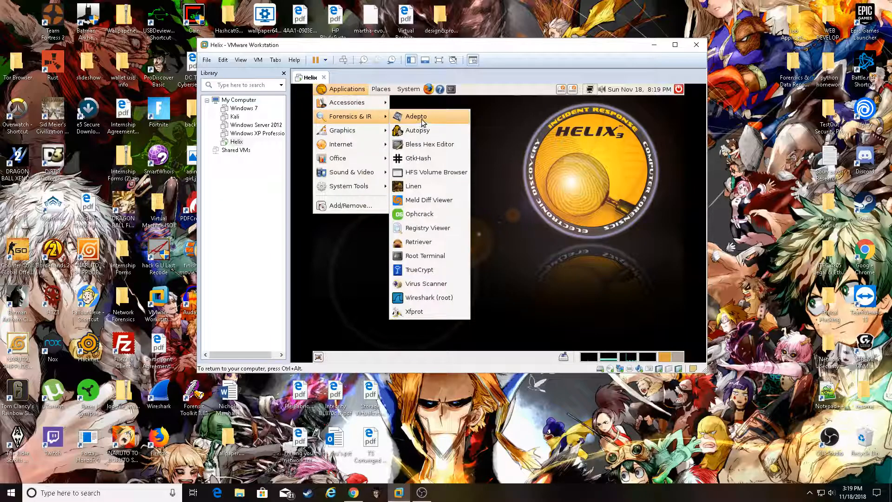
left_click(417, 120)
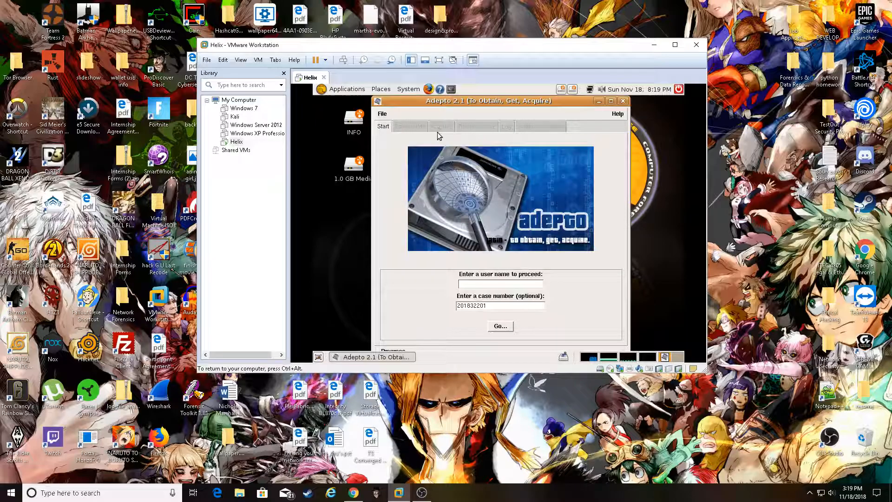
left_click(483, 283)
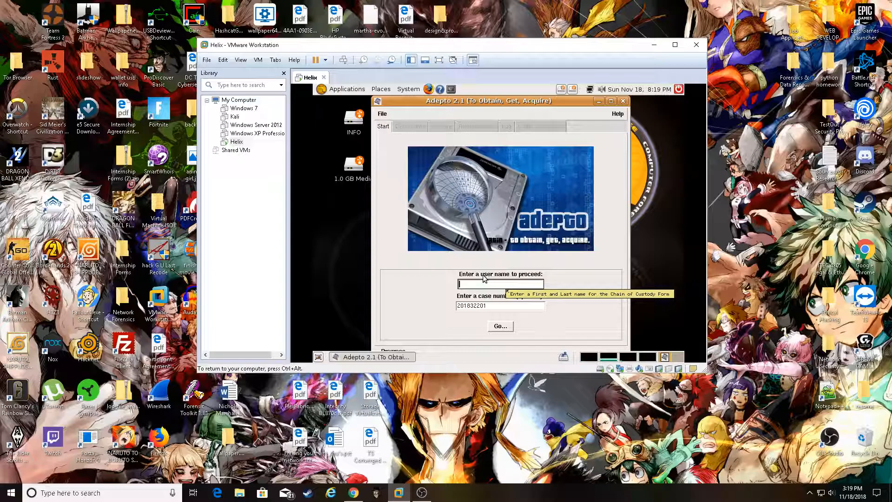
Enter the examiner's user name, continue to Device Info, and select device sdc
type("Nic")
left_click(501, 325)
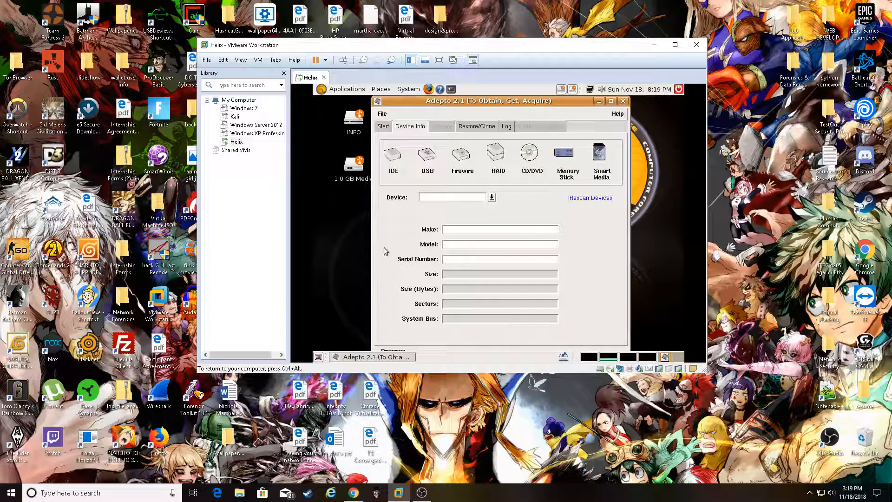
left_click(491, 198)
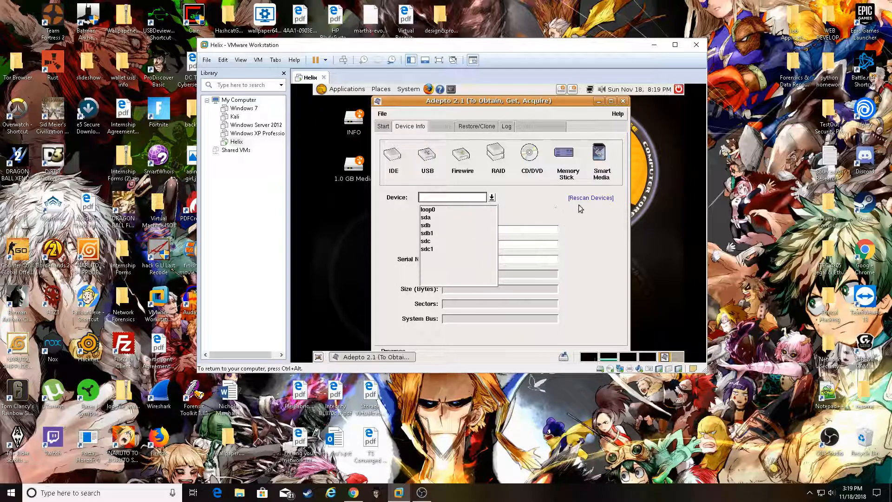
left_click(432, 241)
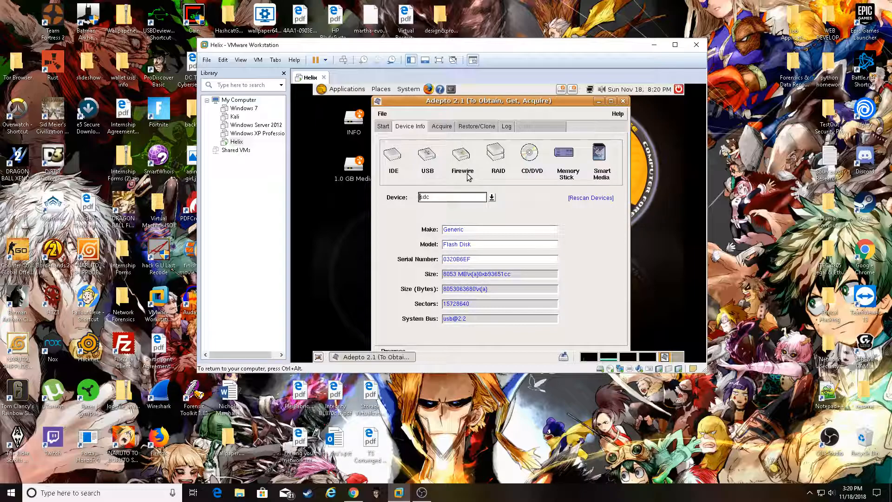
On the Acquire page keep image name sdc-img.dd and add the note 'THIS IS TEST FILE'
left_click(440, 129)
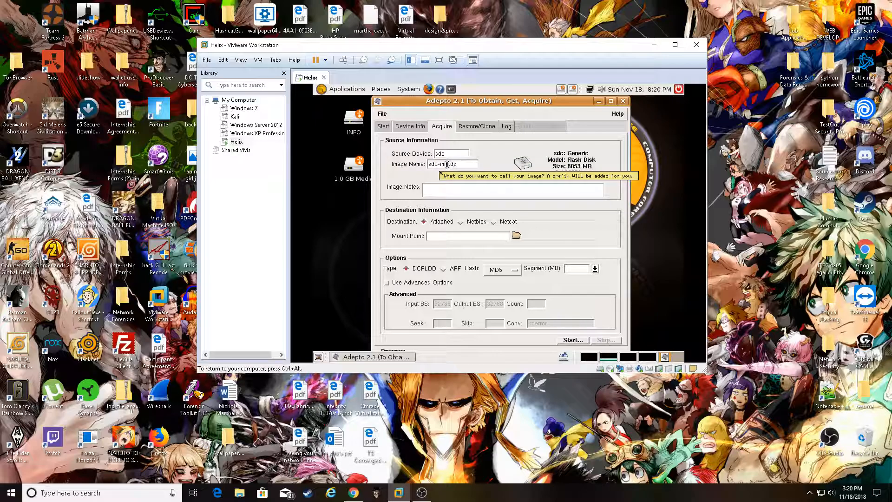
left_click(464, 187)
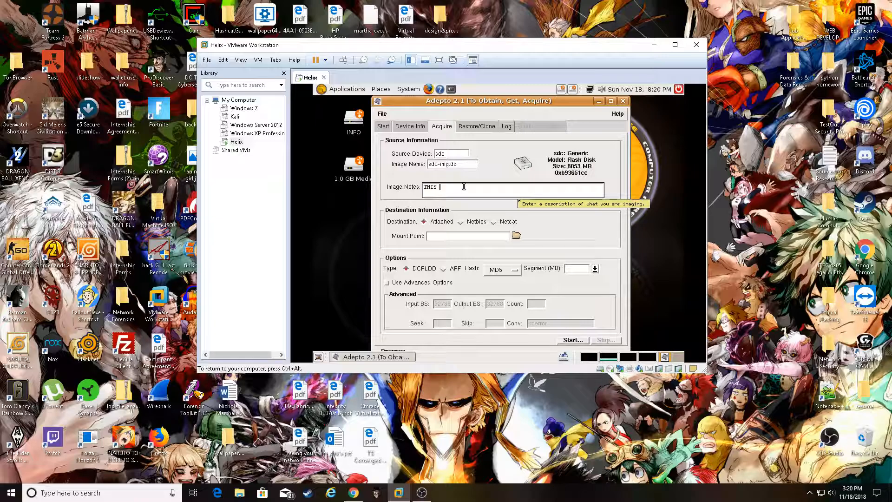
type("THIS IS TEST FILE.")
Set /dev/sdc1 mounted at /media/sdc1 as destination and start the DCFLDD MD5 acquisition
left_click(516, 235)
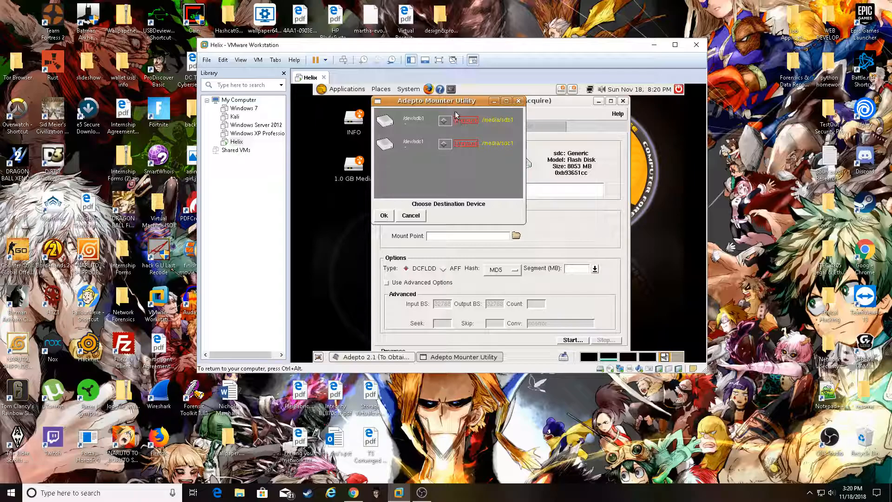
left_click_drag(451, 102, 540, 170)
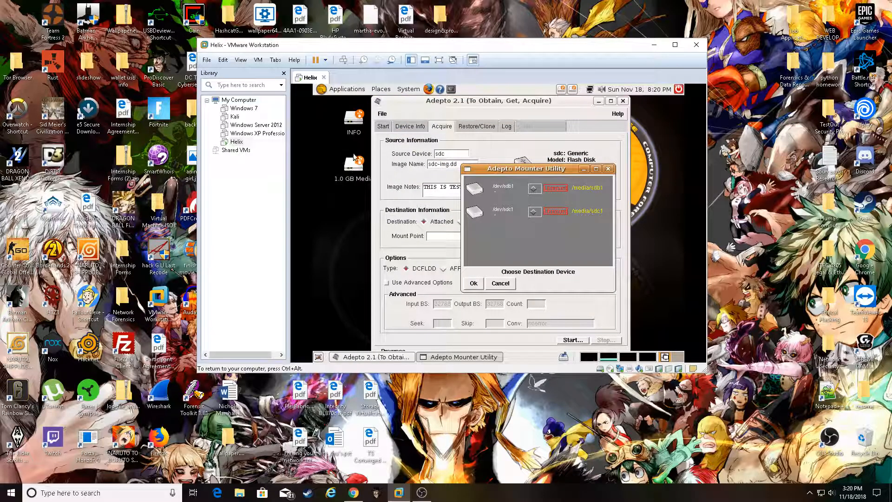
left_click(534, 212)
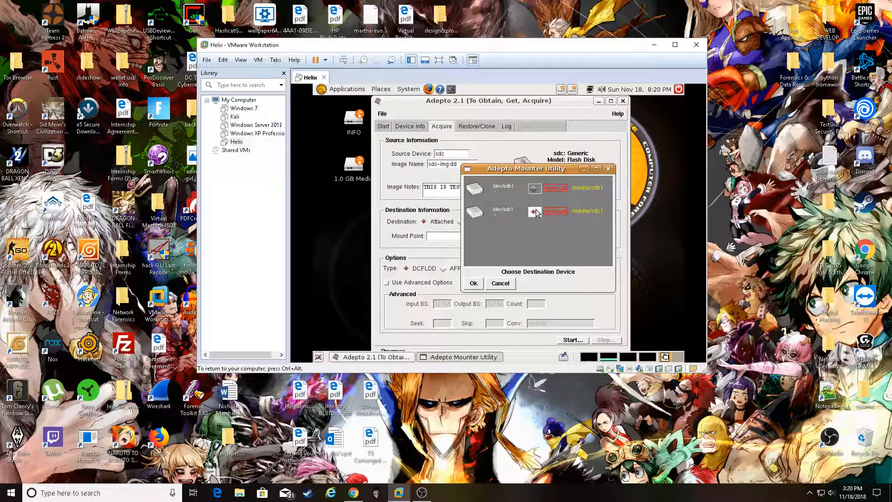
left_click(473, 283)
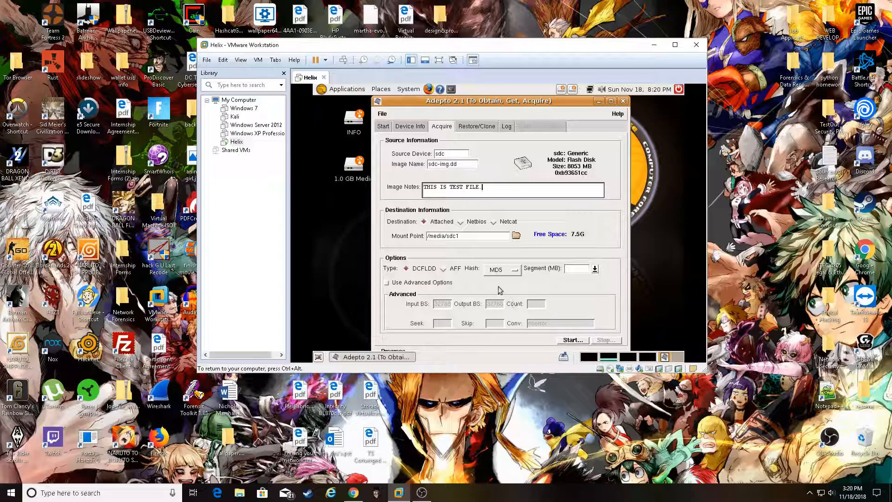
left_click(568, 339)
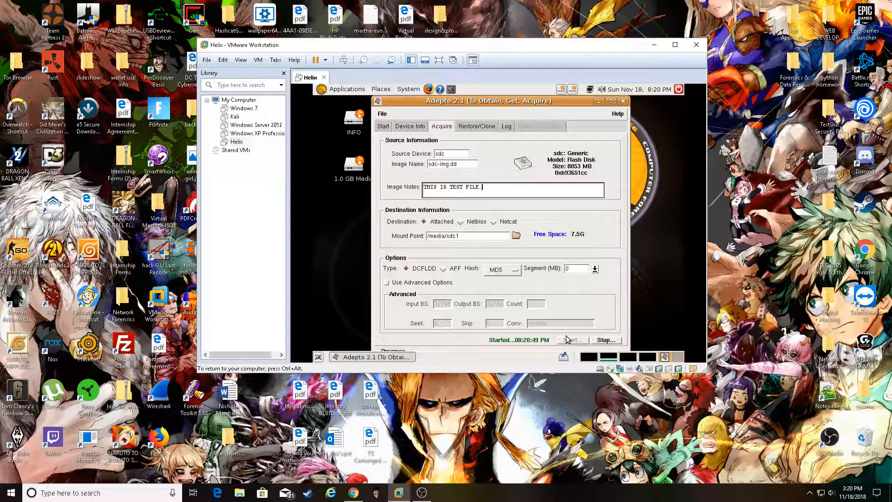
Check the log's VERIFY SUCCESSFUL hash entry, then switch to the Restore/Clone page
left_click(506, 126)
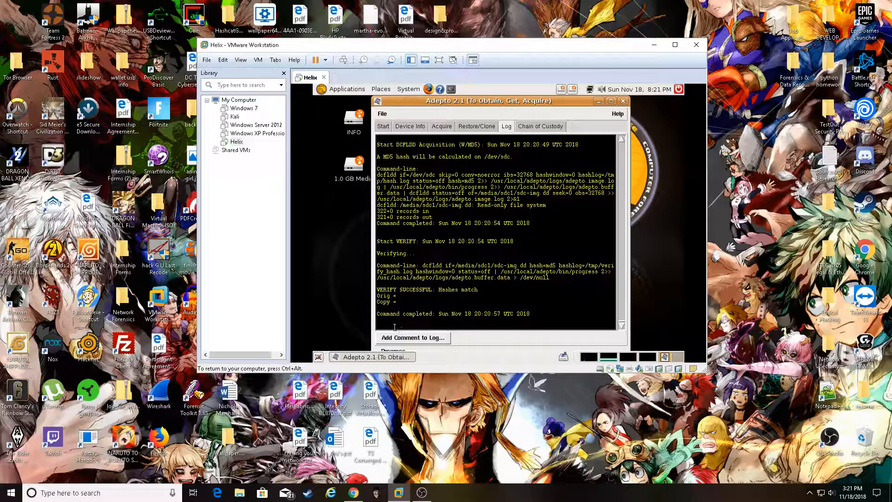
left_click_drag(382, 312, 531, 316)
left_click(531, 316)
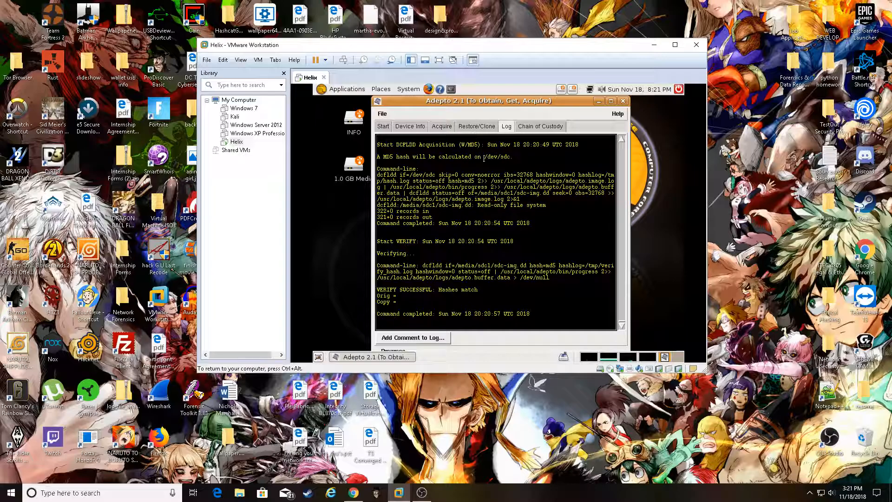
left_click(478, 126)
left_click(444, 126)
left_click(479, 128)
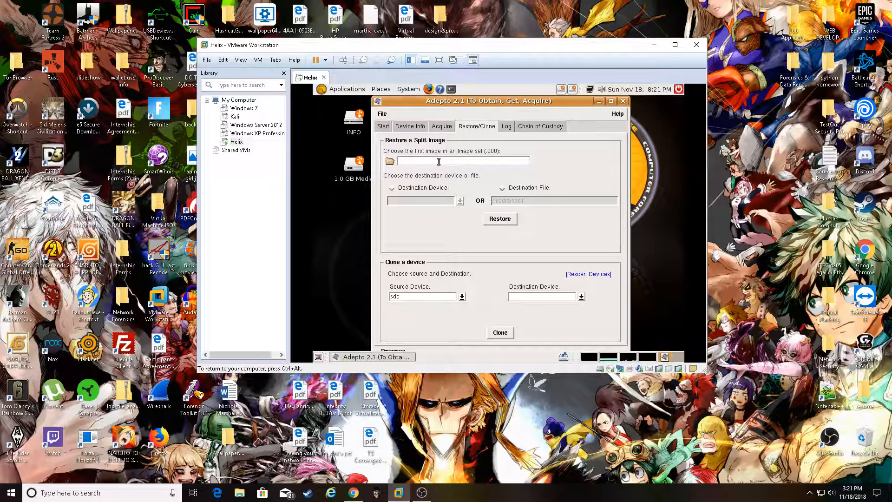
Choose sdb as the clone destination for sdc, then check the log's clone entries
left_click(389, 161)
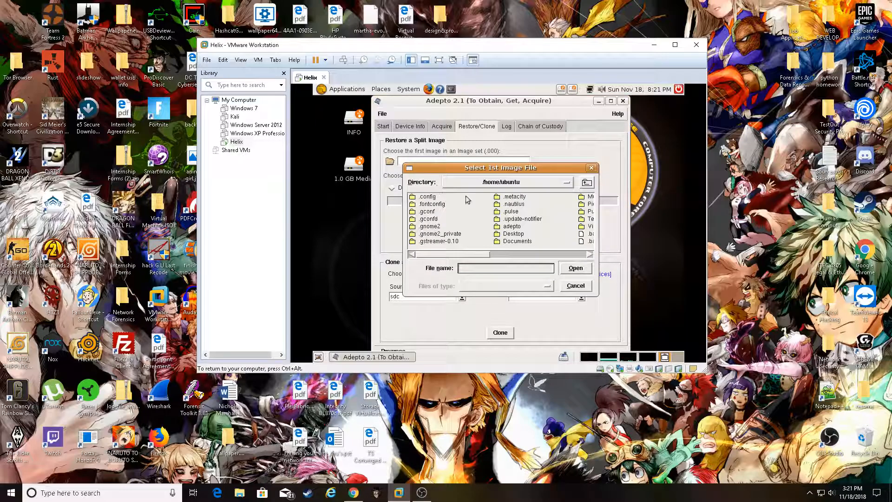
left_click(591, 168)
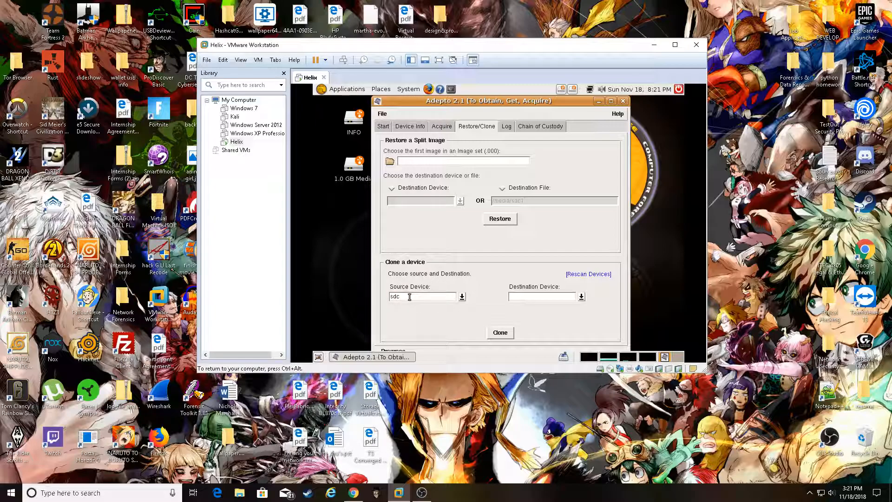
left_click(581, 298)
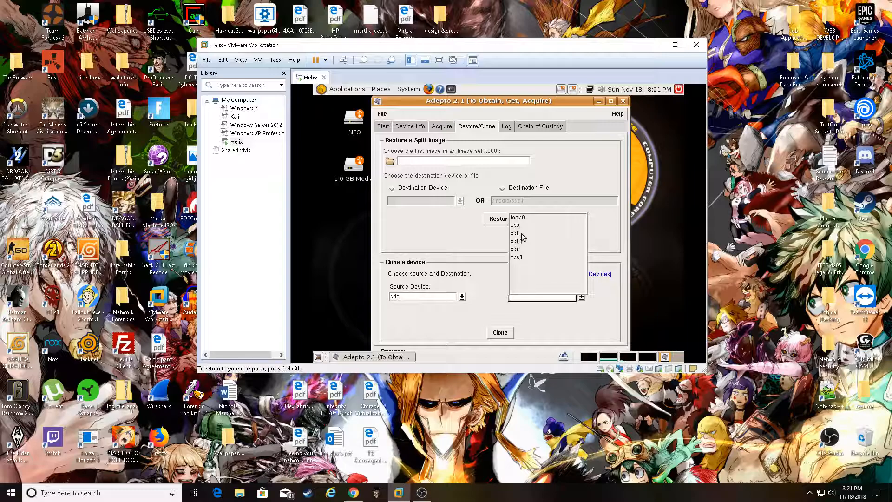
left_click(522, 233)
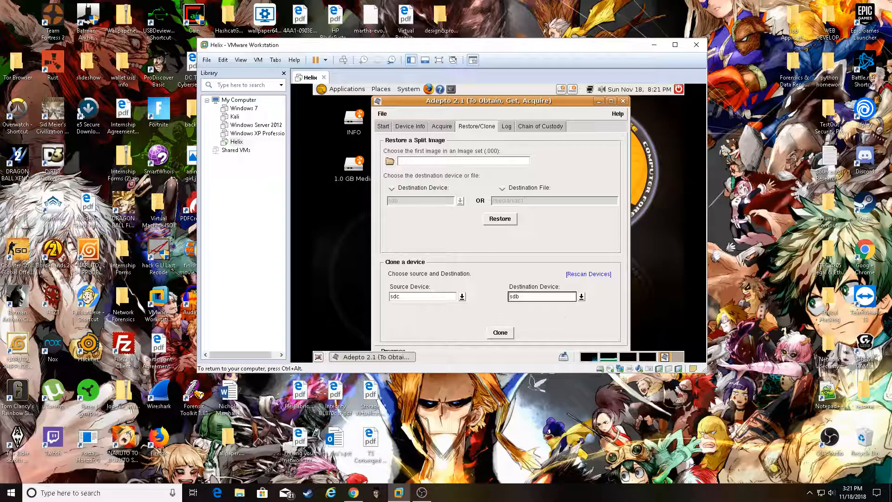
left_click(509, 128)
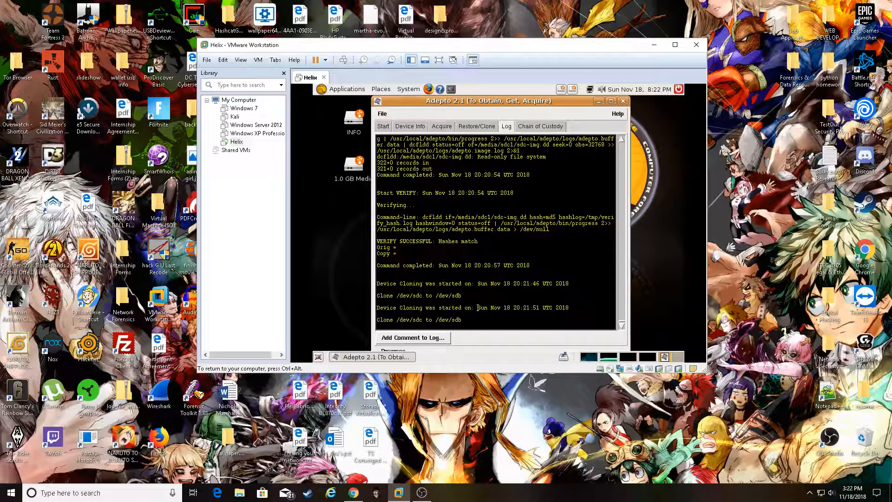
Flip between Restore/Clone and Log, then open the Chain of Custody form for case 201832201
left_click(487, 127)
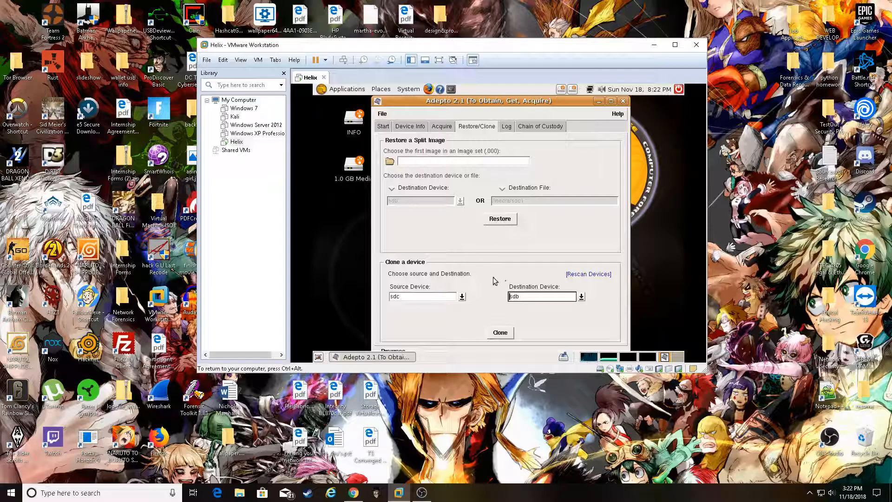
left_click(505, 127)
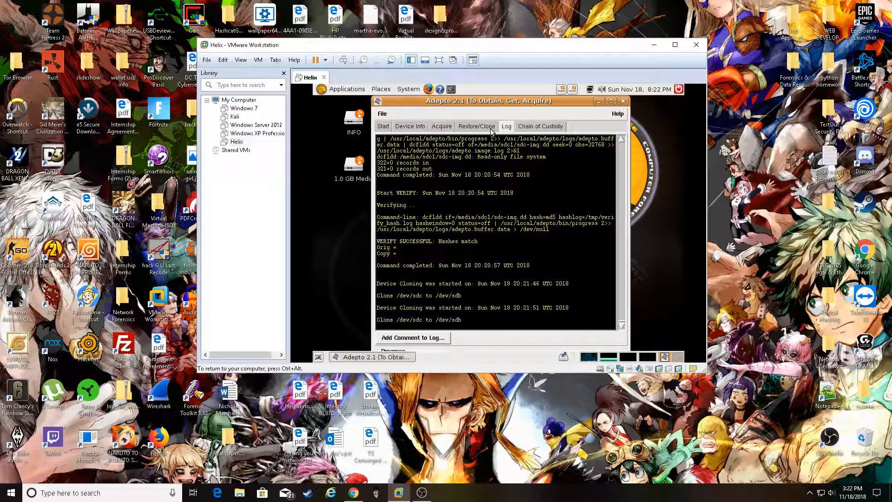
left_click(490, 129)
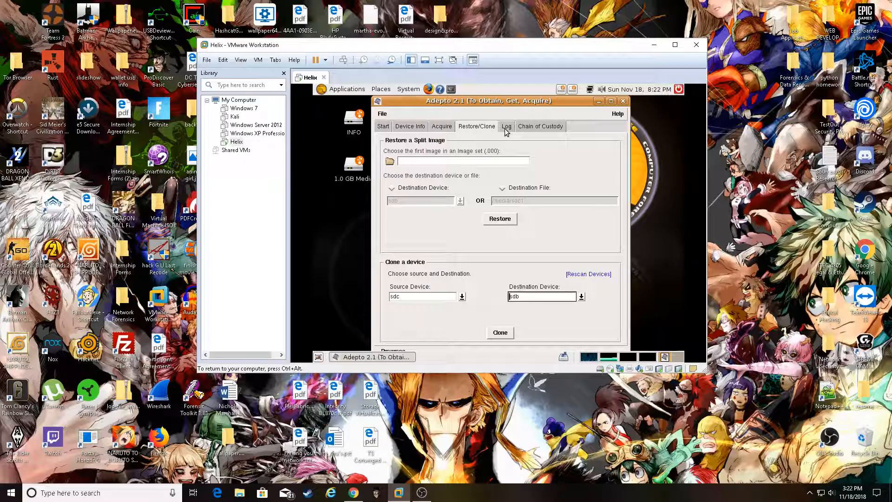
left_click(506, 129)
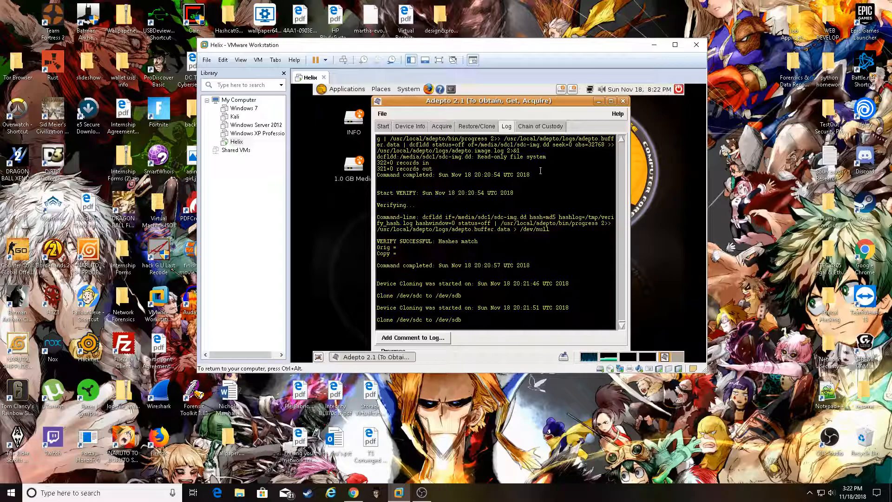
left_click(529, 127)
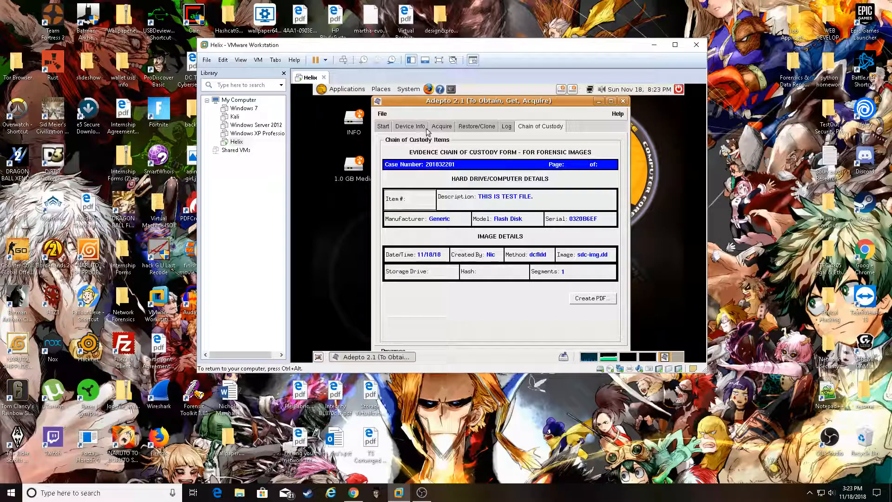
Cycle through the Restore/Clone, Log and Start pages, then minimize Adepto to the desktop
left_click(483, 128)
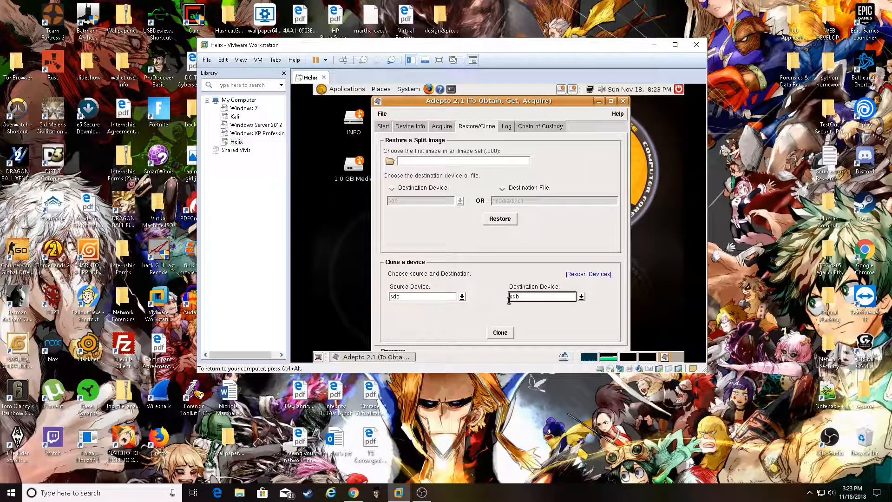
left_click(508, 128)
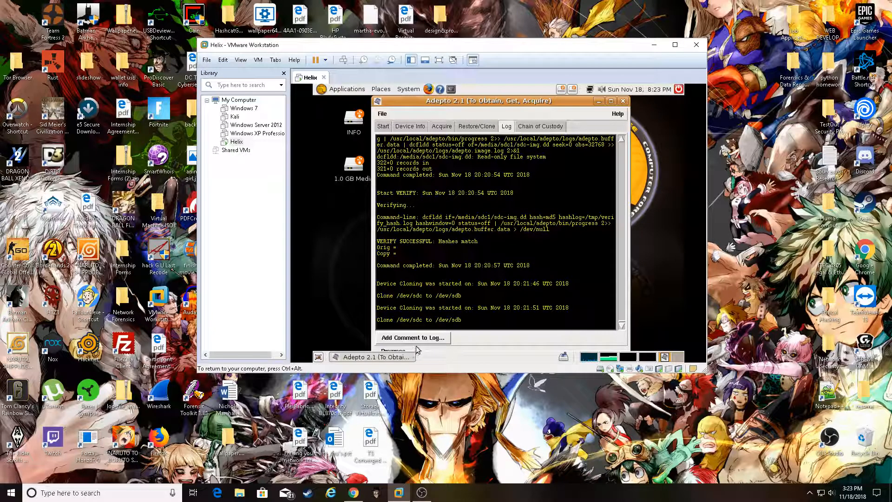
left_click(478, 128)
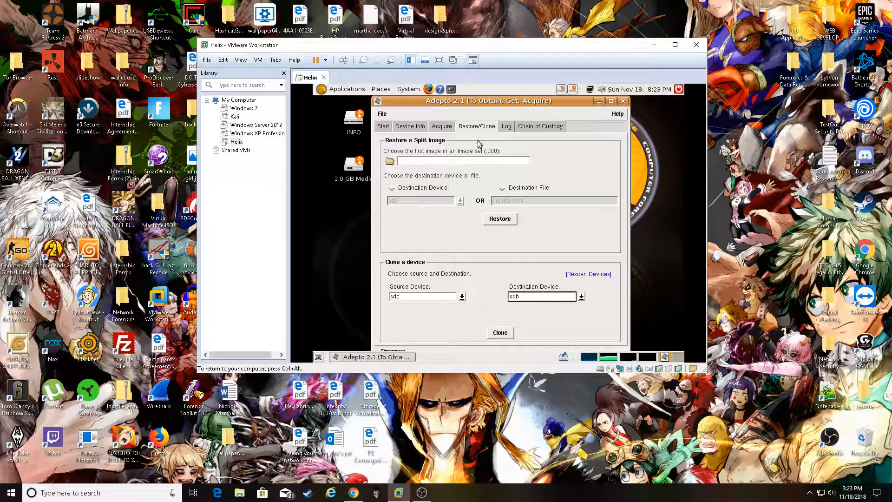
left_click(508, 127)
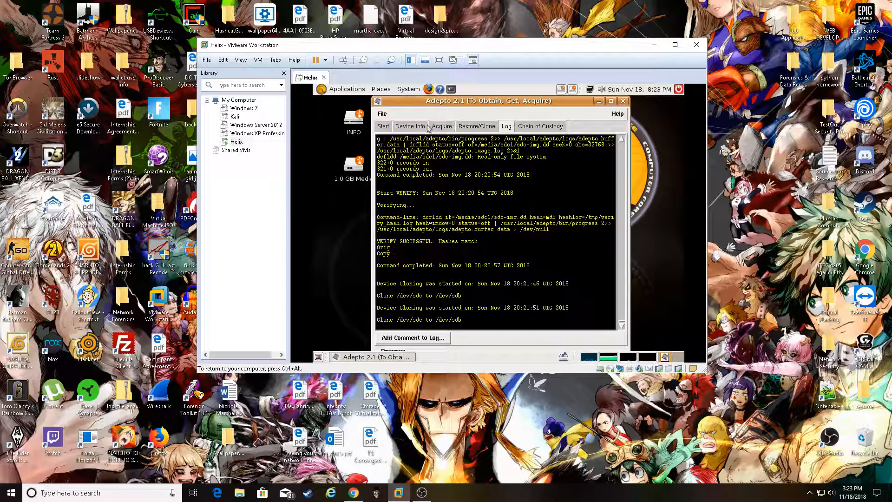
left_click(383, 126)
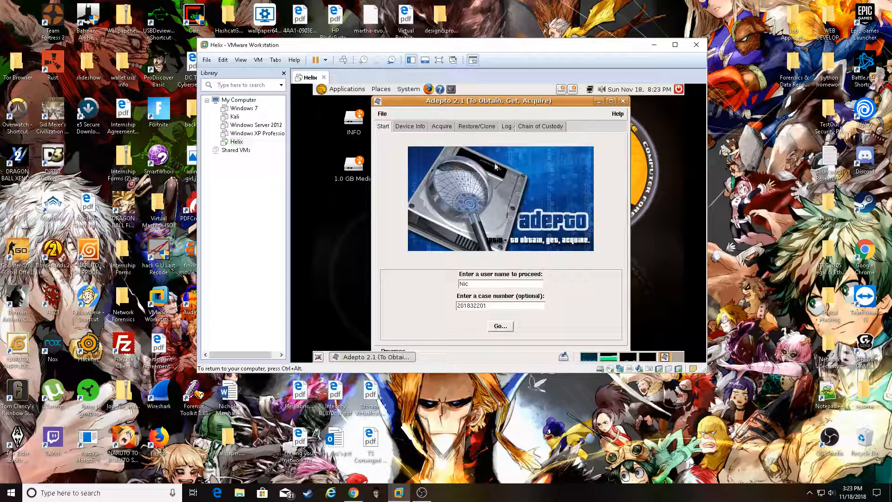
left_click(480, 127)
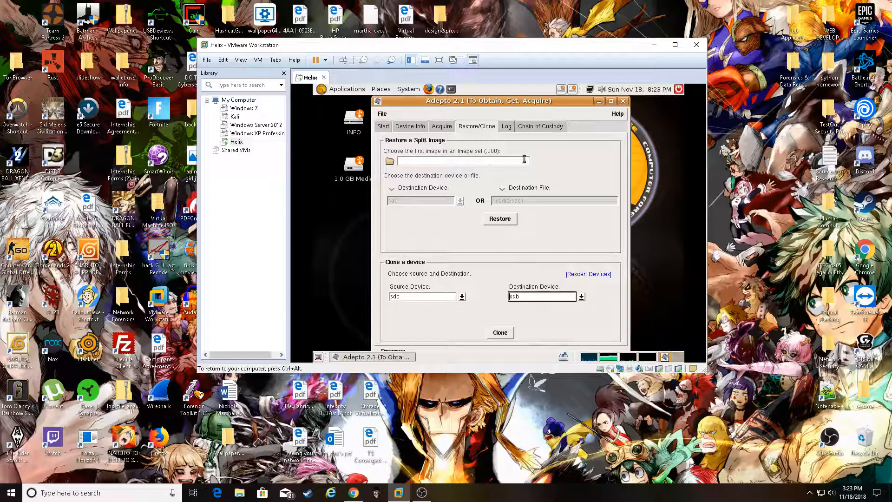
left_click(599, 101)
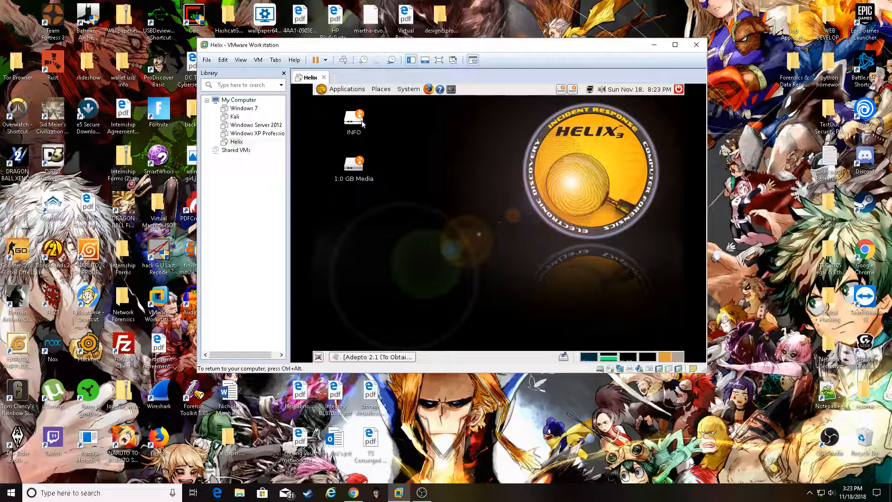
Nudge the 1.0 GB Media icon, then bring up the Forensics & IR menu showing Autopsy
left_click_drag(353, 166, 372, 171)
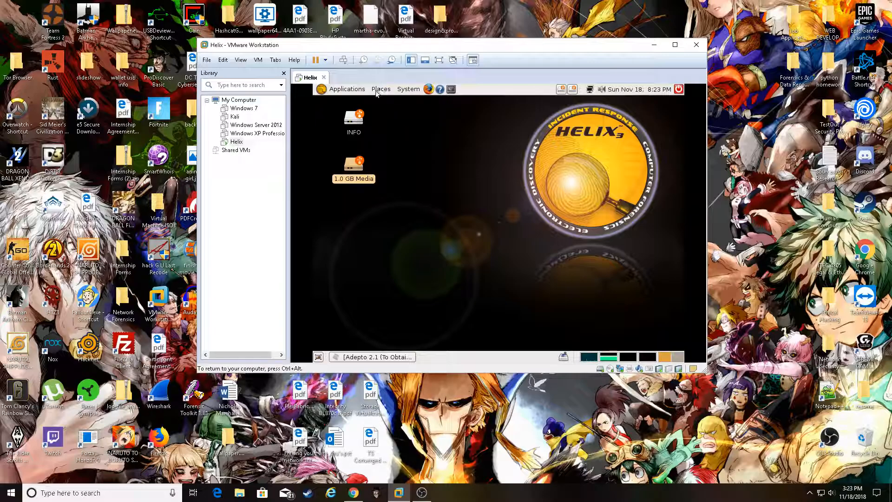
left_click(352, 89)
mouse_move(344, 142)
mouse_move(362, 119)
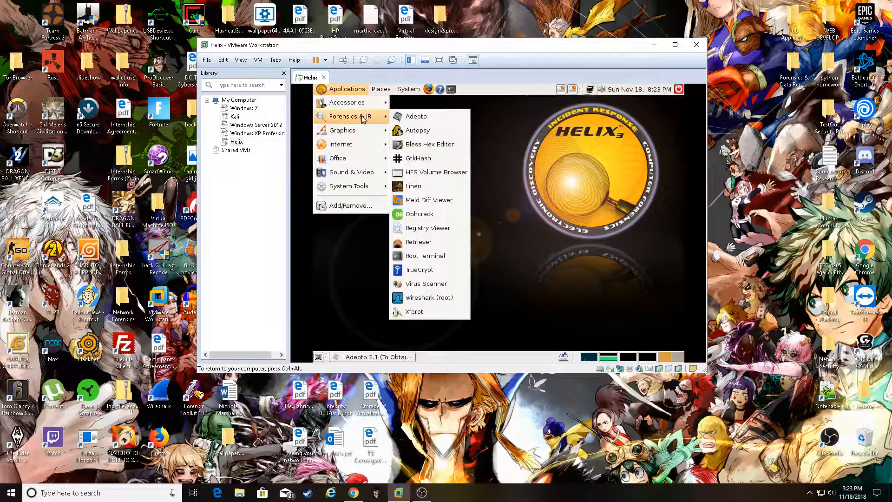
left_click(417, 130)
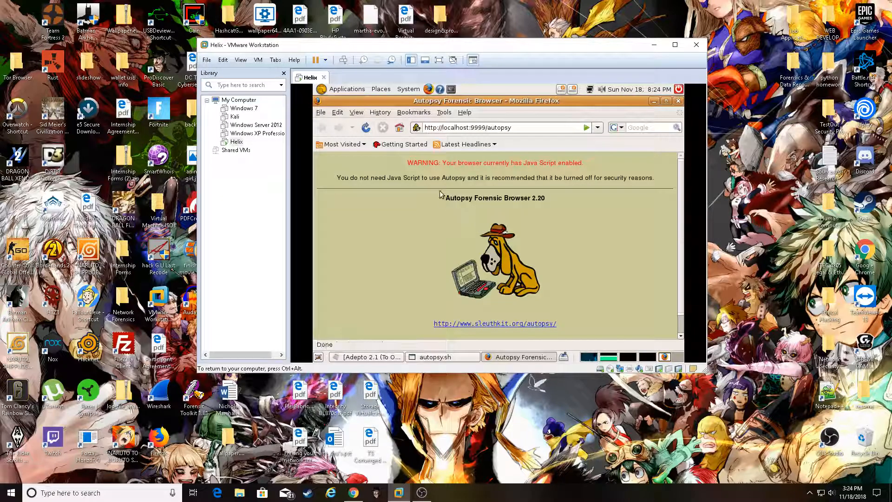
left_click(485, 324)
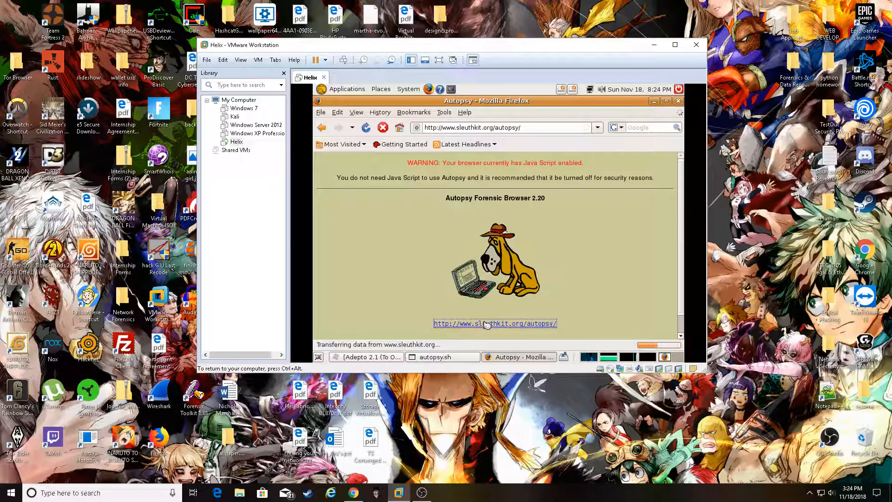
left_click(678, 101)
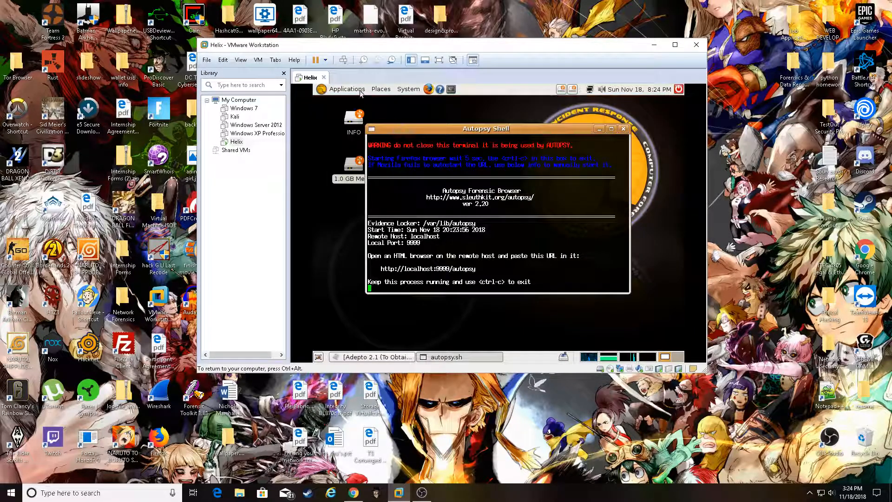
left_click(623, 128)
Browse the Helix Applications categories from Forensics & IR through to System Tools
left_click(347, 89)
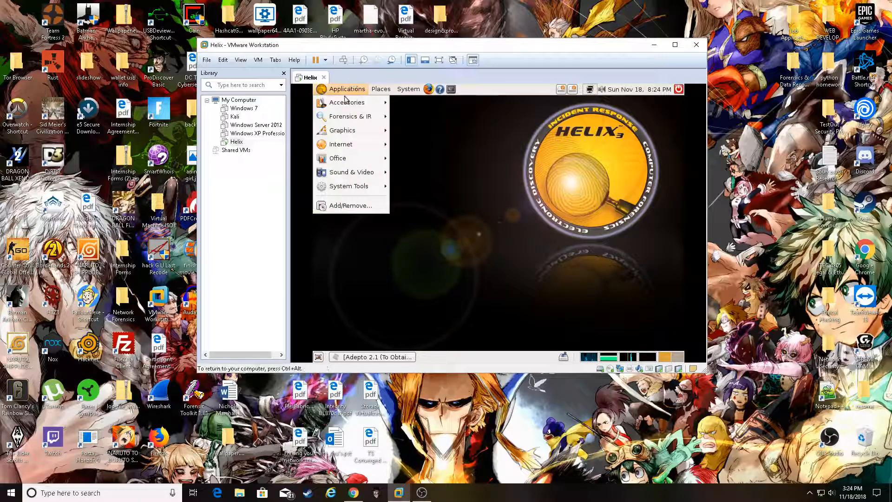
mouse_move(372, 123)
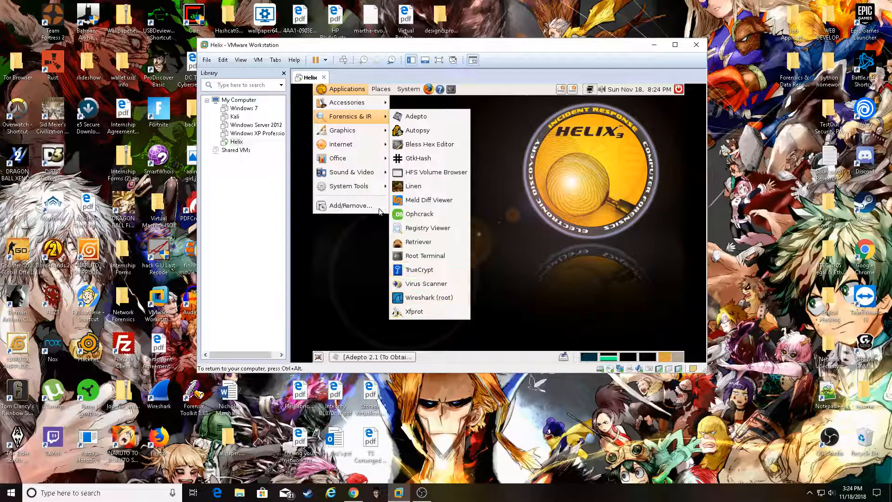
mouse_move(361, 132)
mouse_move(370, 148)
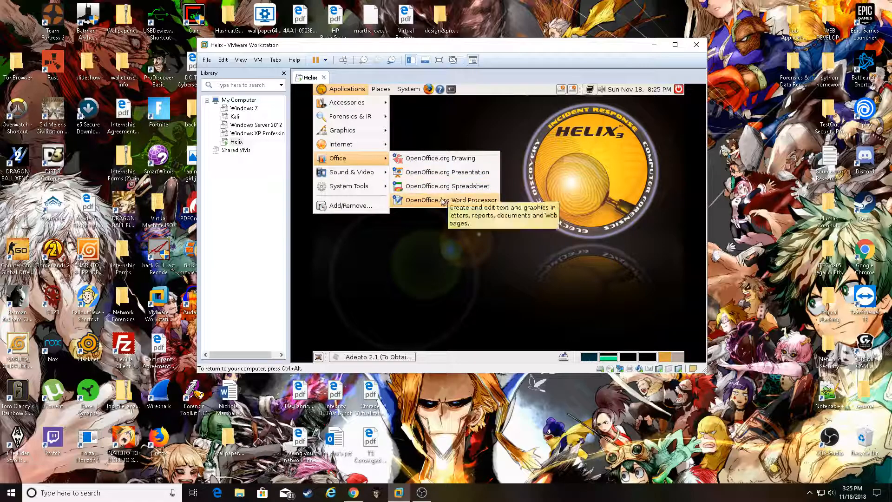
mouse_move(383, 174)
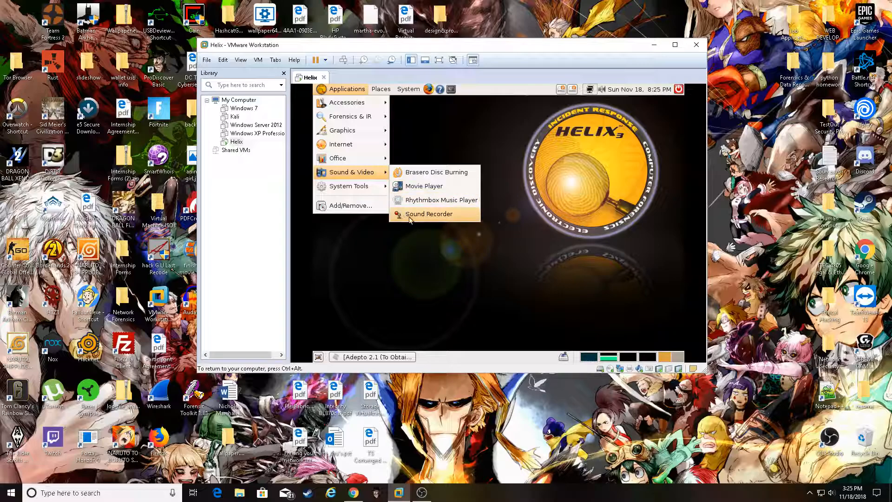
mouse_move(375, 190)
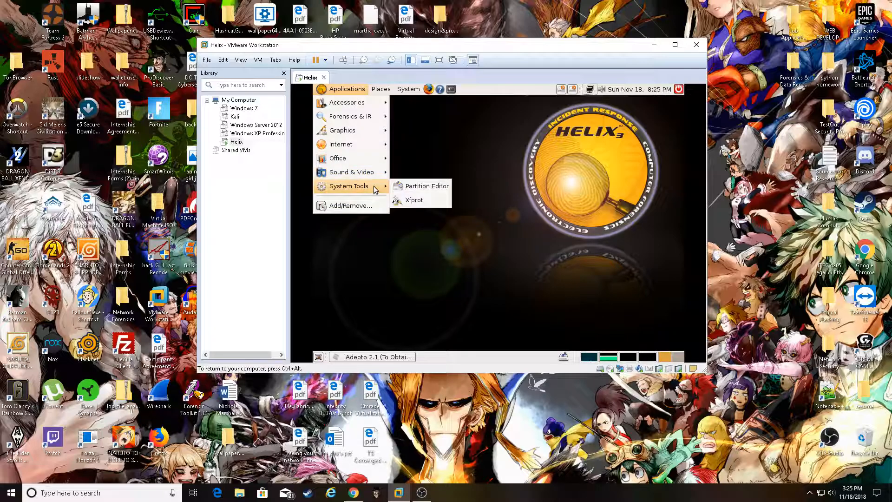
Launch the Partition Editor and inspect the 30.00 GiB unallocated space on /dev/sda
left_click(424, 187)
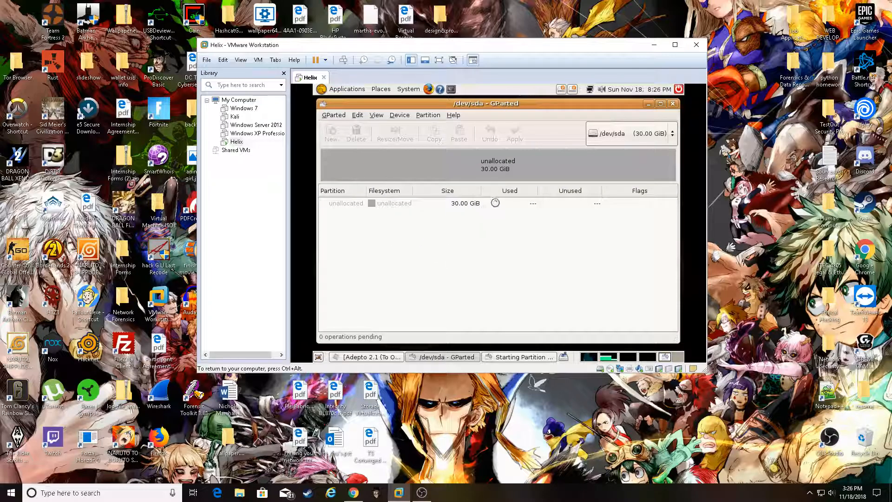
left_click(467, 207)
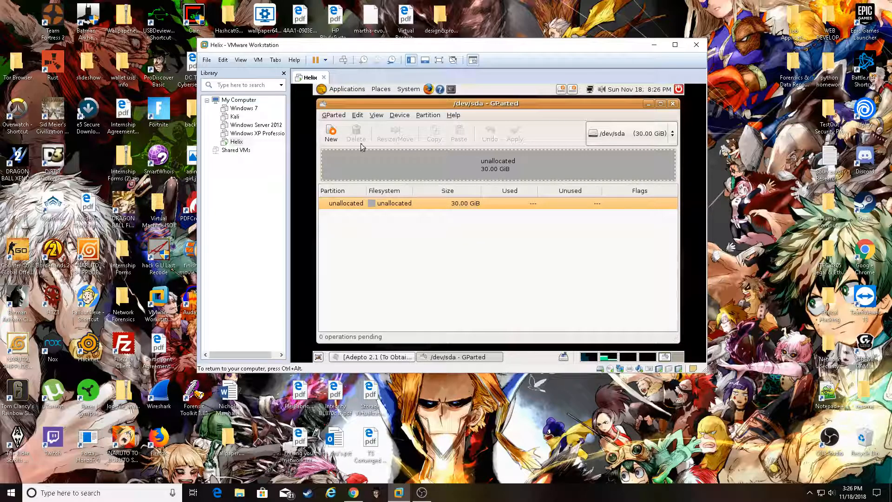
double_click(429, 202)
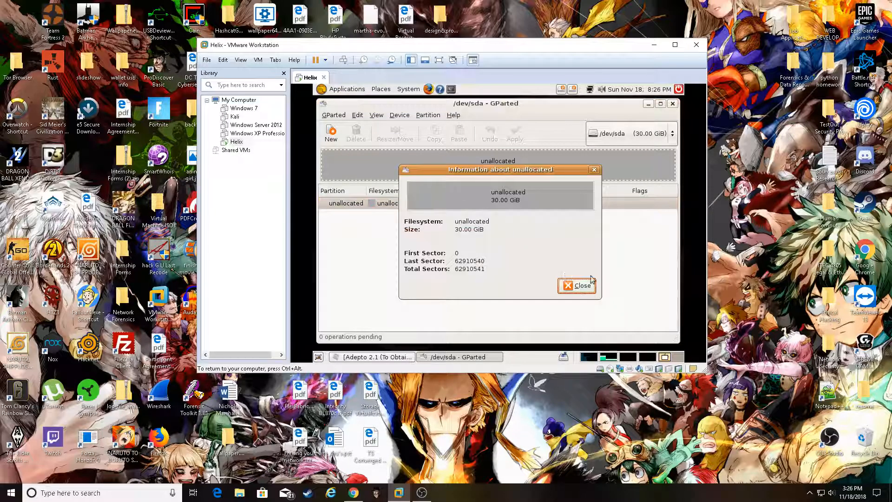
left_click(566, 286)
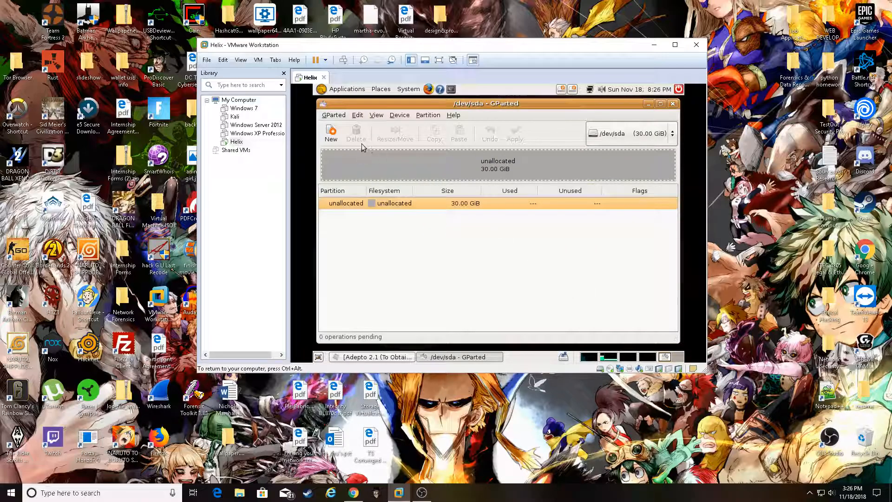
Review the GParted device menu and drive list, keep /dev/sda, then close GParted
left_click(358, 116)
mouse_move(335, 116)
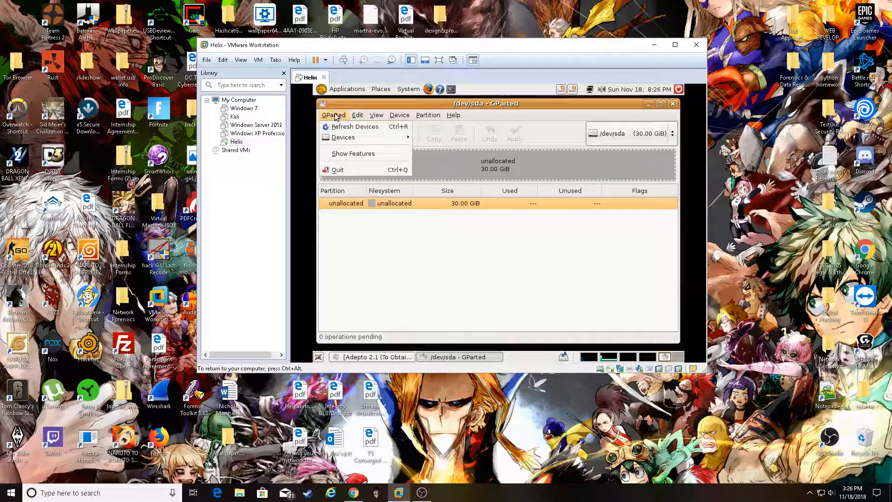
mouse_move(349, 139)
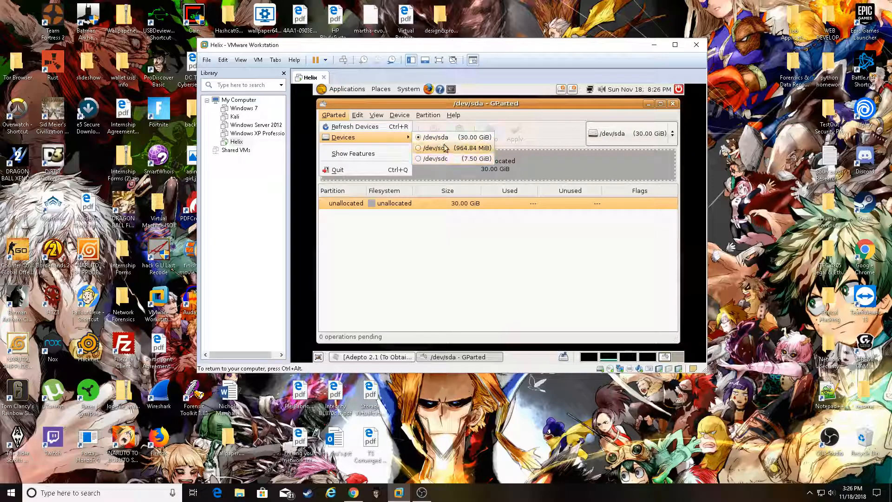
left_click(478, 213)
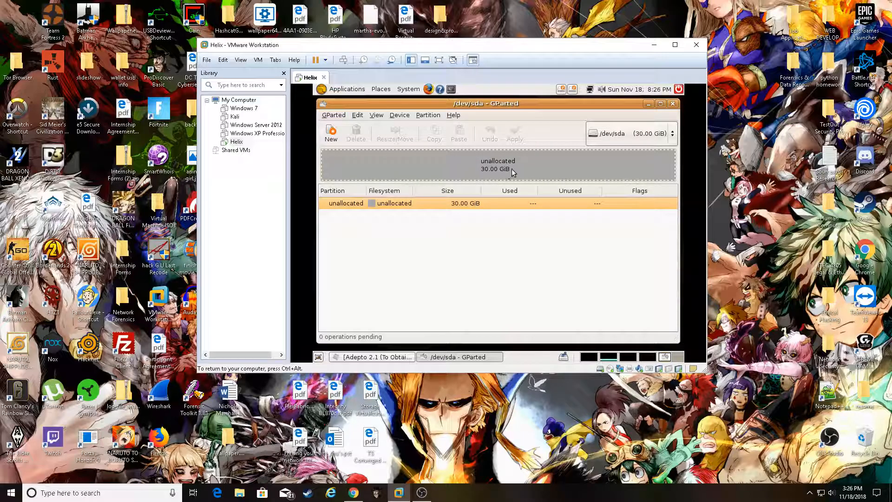
left_click(673, 138)
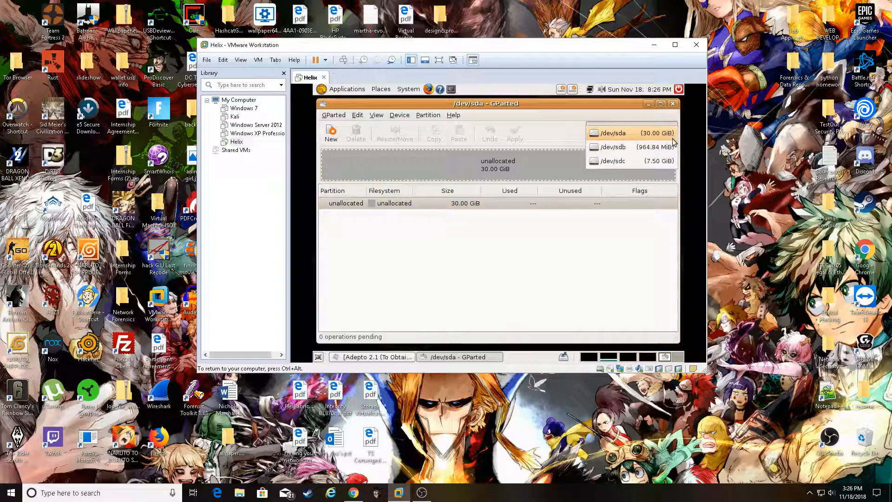
left_click(672, 135)
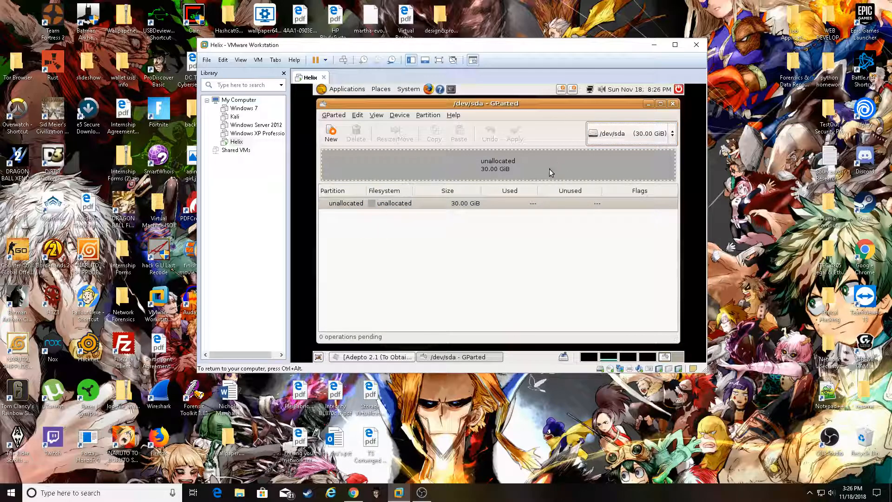
left_click(672, 103)
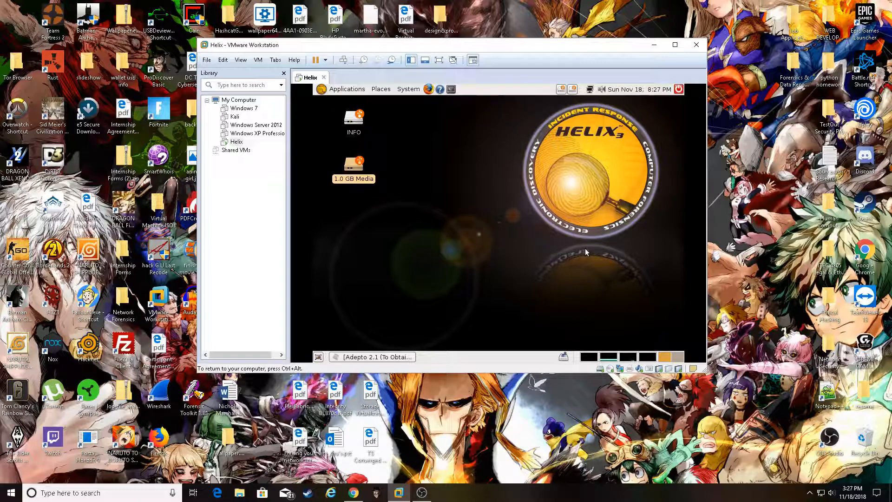
Release input from the Helix VM with Ctrl+Alt and bring OBS Studio forward
left_click(515, 237)
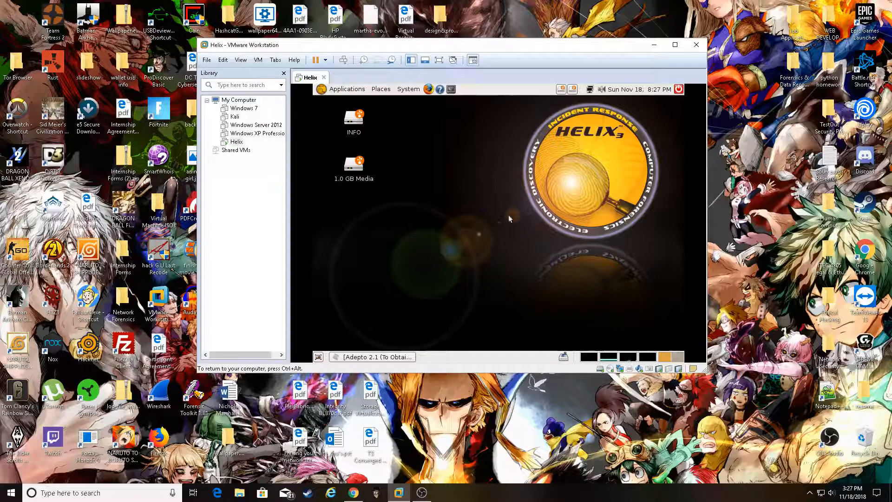
key("ctrl+alt")
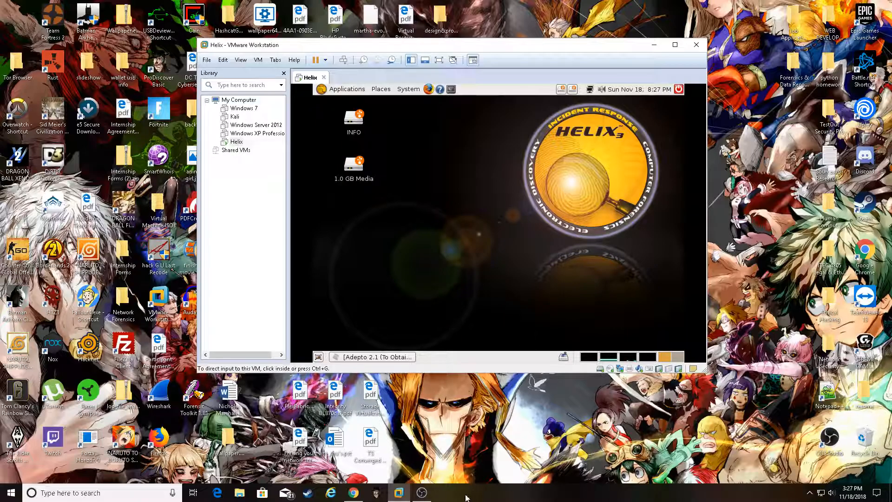
left_click(431, 495)
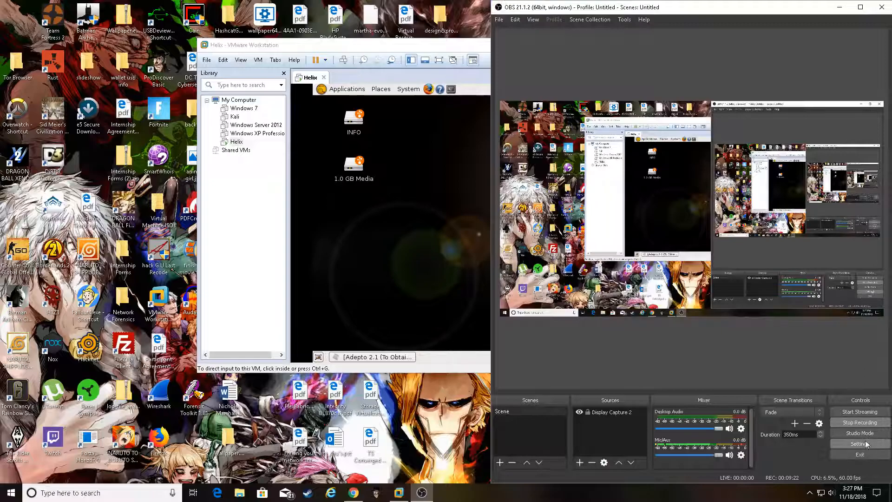